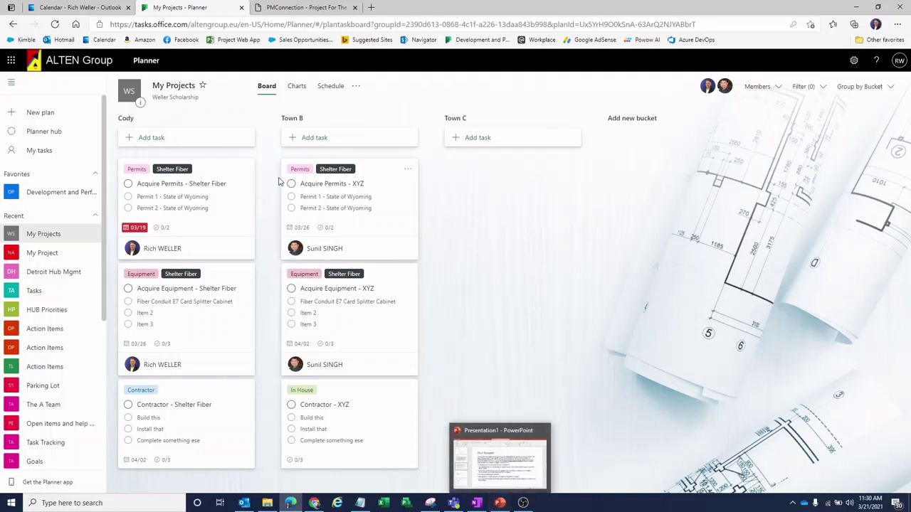
Compare the Your Request slide in PowerPoint with the My Projects board in Planner.
{"action": "left_click", "coordinate": [500, 504]}
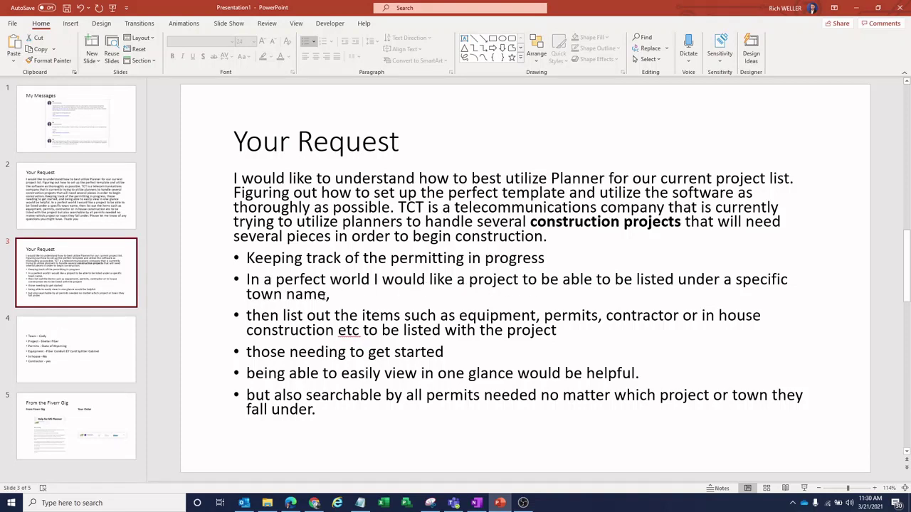
{"action": "left_click", "coordinate": [292, 503]}
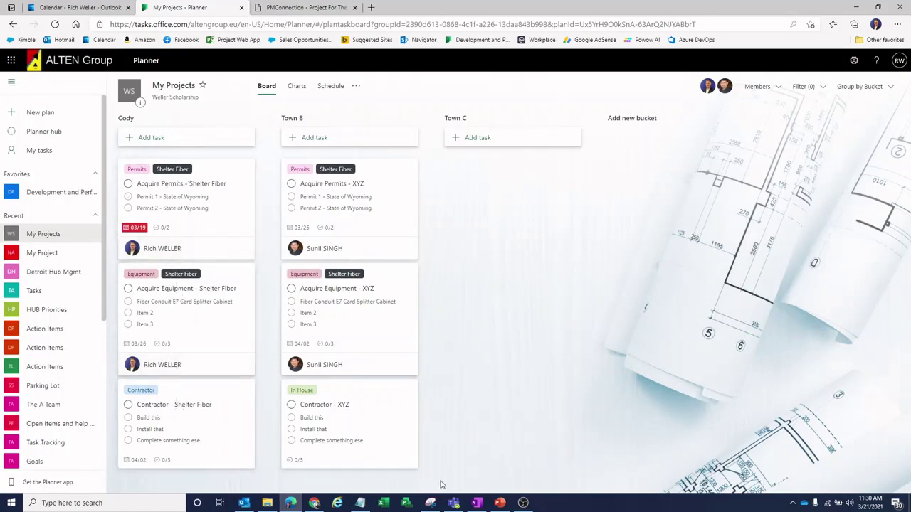
{"action": "left_click", "coordinate": [500, 503]}
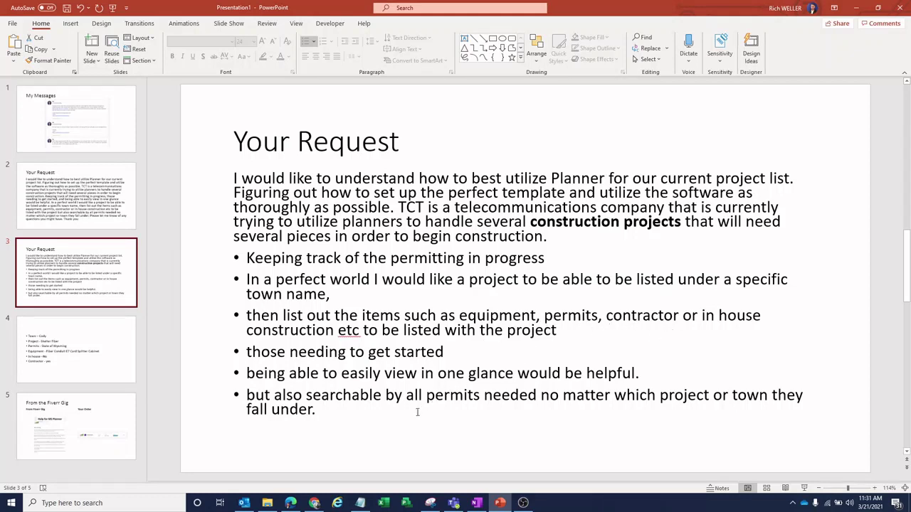
{"action": "left_click", "coordinate": [289, 504]}
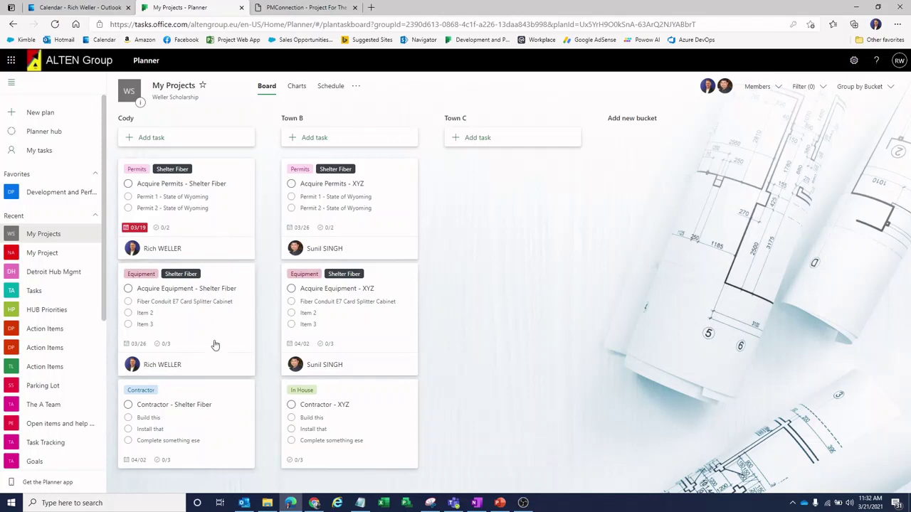
Mark Permit 1 - State of Wyoming complete on the Acquire Permits - Shelter Fiber card and review the task's details.
{"action": "left_click", "coordinate": [237, 200]}
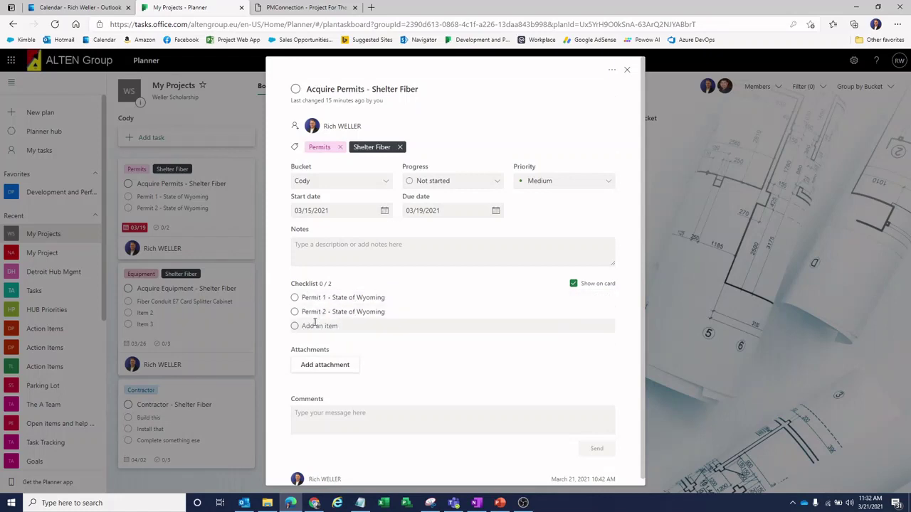
{"action": "left_click", "coordinate": [627, 70]}
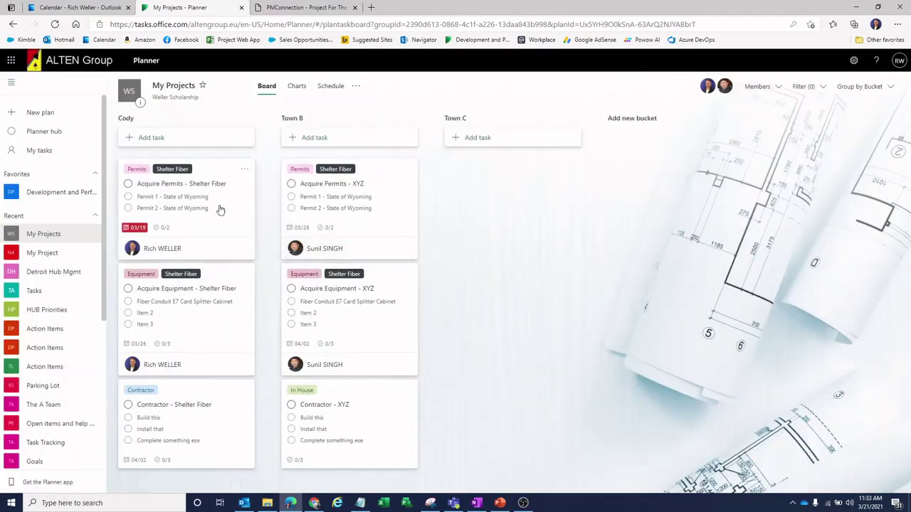
{"action": "left_click", "coordinate": [128, 198]}
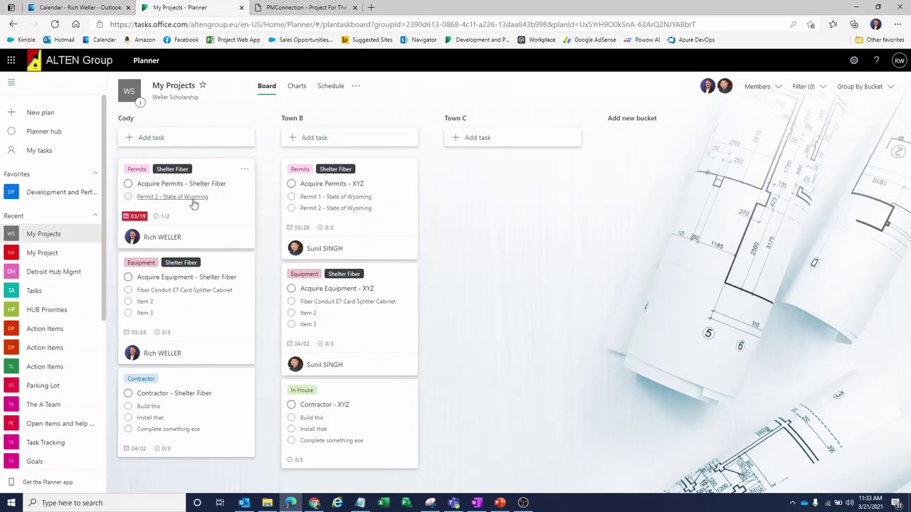
{"action": "left_click", "coordinate": [225, 205]}
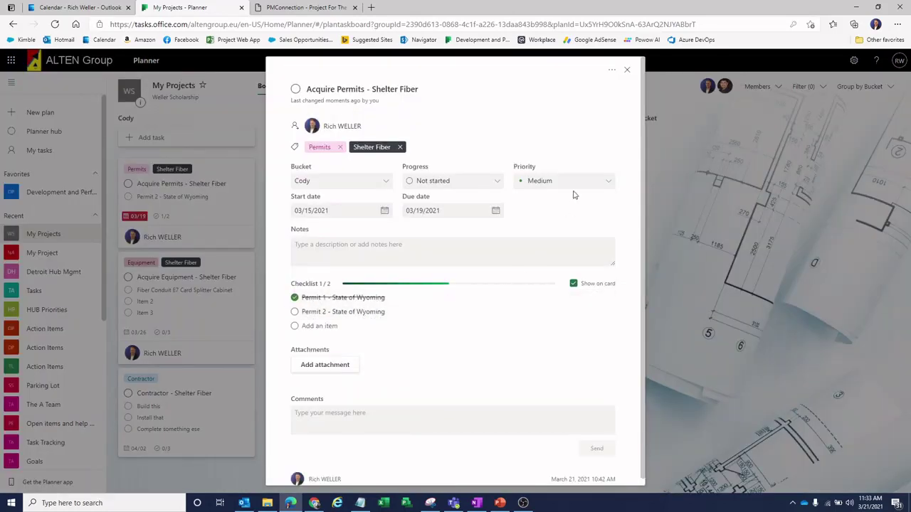
{"action": "left_click", "coordinate": [627, 70]}
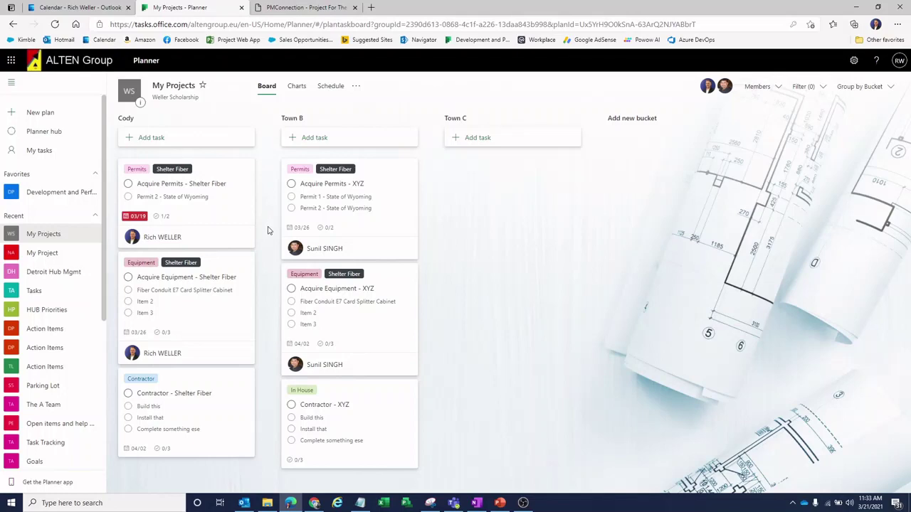
Check the request slide in PowerPoint again, and review the Acquire Permits - Shelter Fiber task details in Planner.
{"action": "left_click", "coordinate": [512, 442]}
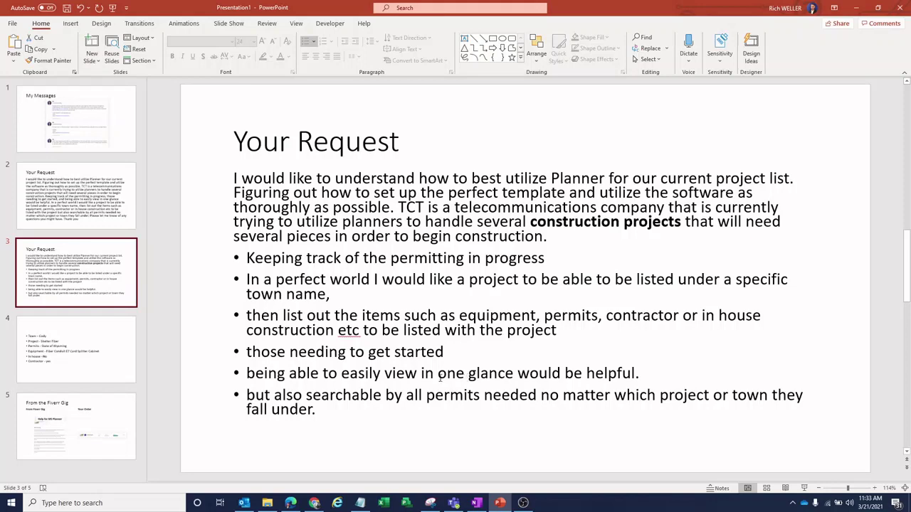
{"action": "left_click", "coordinate": [291, 503]}
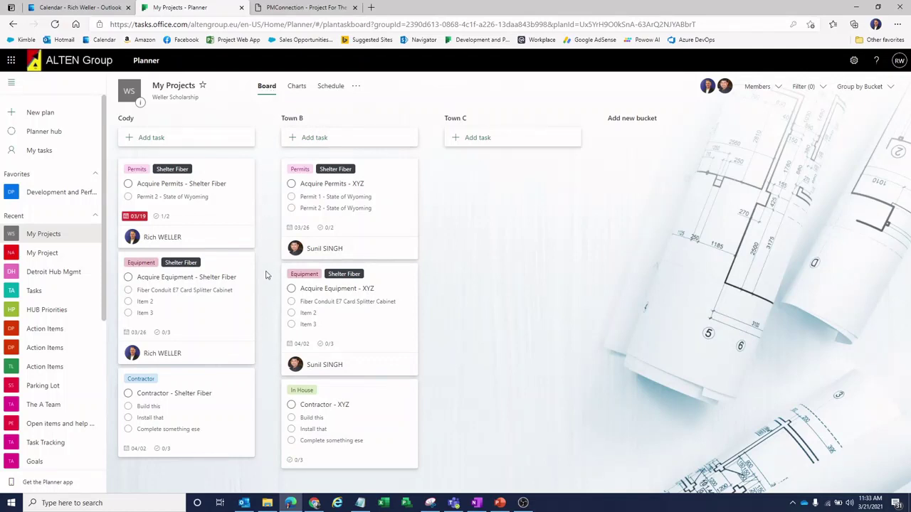
{"action": "left_click", "coordinate": [218, 214]}
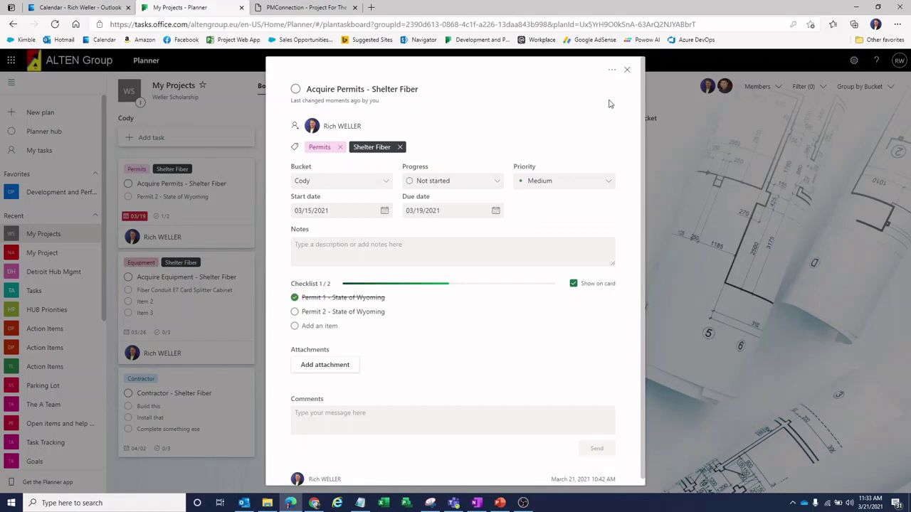
{"action": "left_click", "coordinate": [627, 71]}
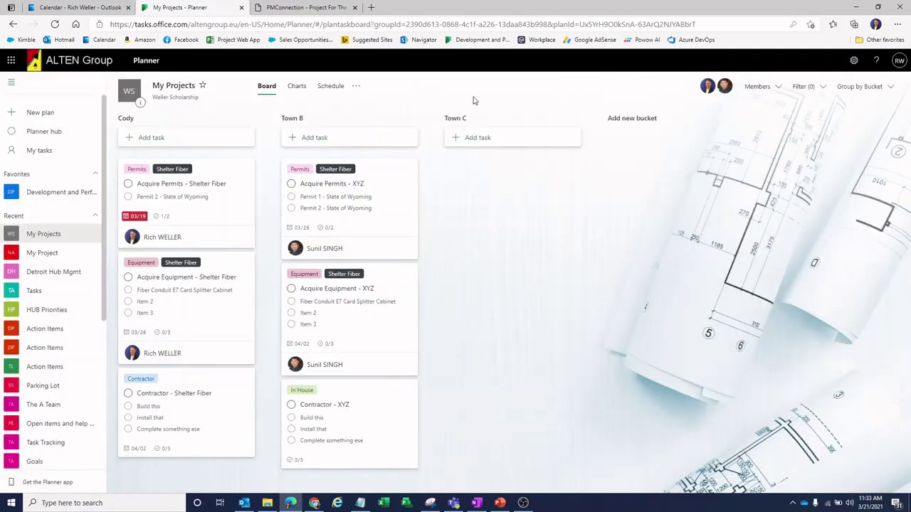
Review the plan's monthly schedule for March and April 2021, comparing it with the task cards on the board.
{"action": "left_click", "coordinate": [331, 86]}
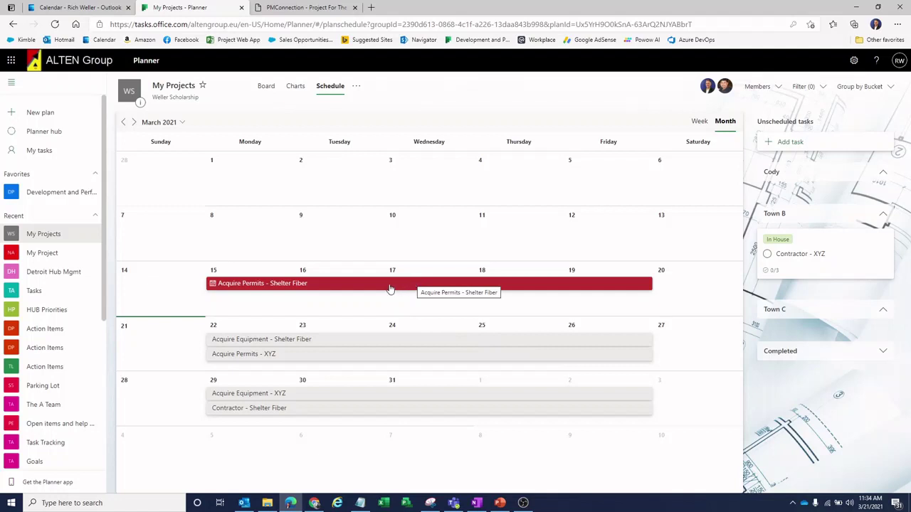
{"action": "left_click", "coordinate": [268, 87]}
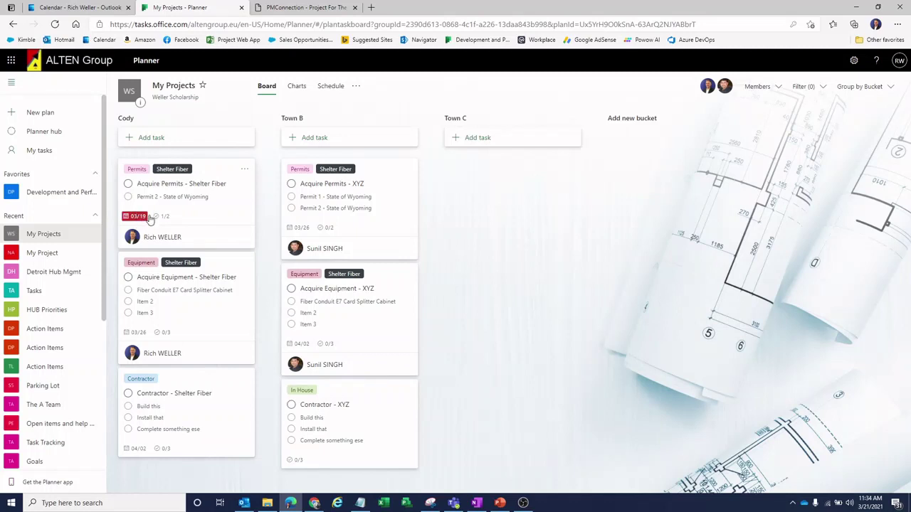
{"action": "left_click", "coordinate": [329, 88]}
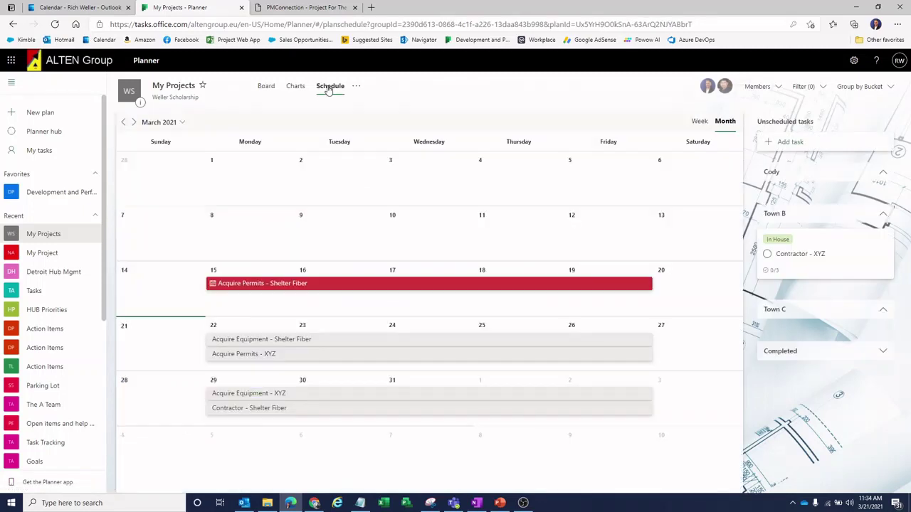
{"action": "left_click", "coordinate": [135, 123]}
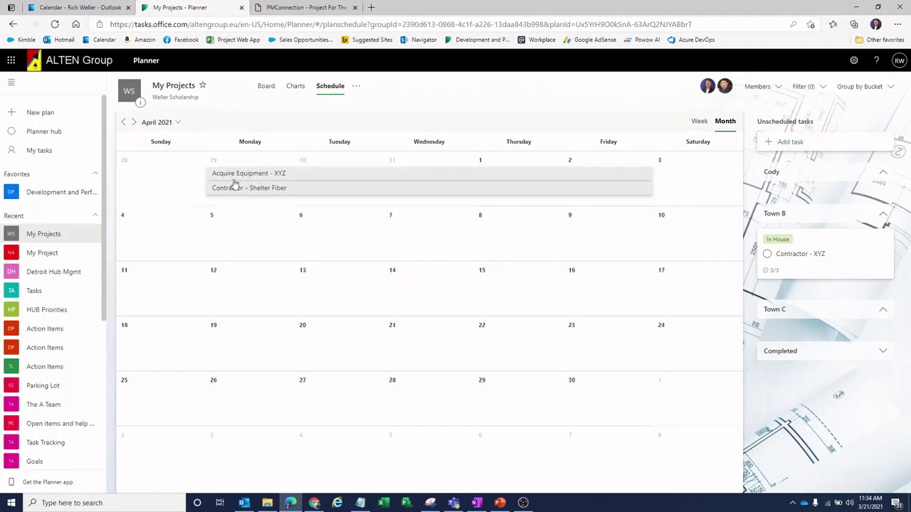
{"action": "left_click", "coordinate": [123, 122]}
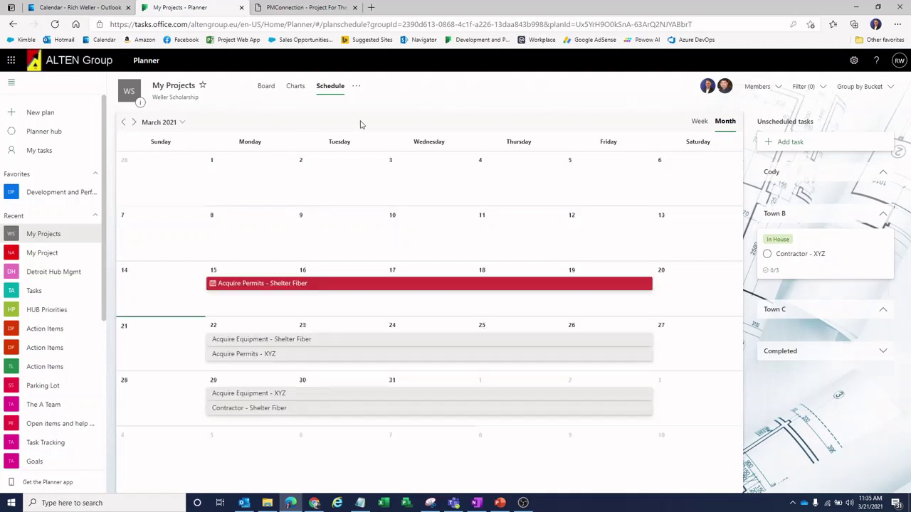
Review the request slide's bullets in PowerPoint about getting started, viewing at one glance and searching by permits needed.
{"action": "left_click", "coordinate": [500, 503]}
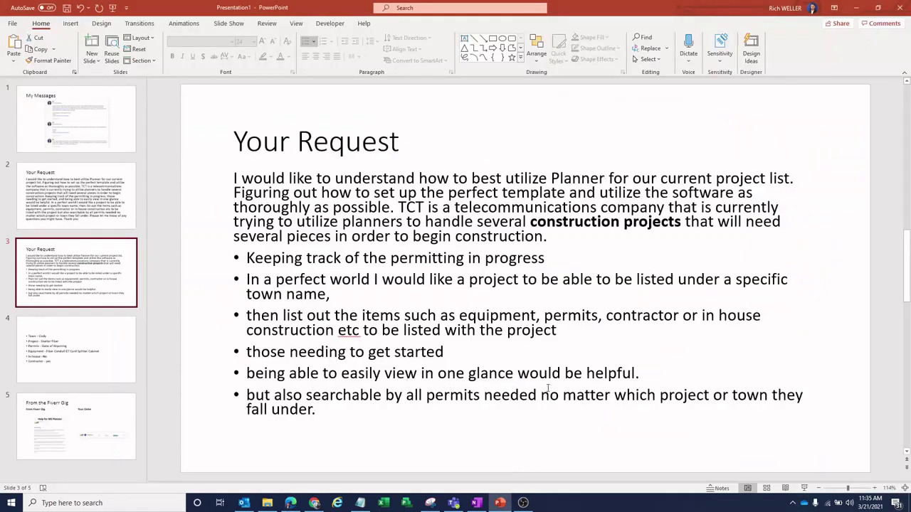
{"action": "left_click", "coordinate": [638, 373]}
{"action": "left_click_drag", "start_coordinate": [639, 373], "coordinate": [246, 352]}
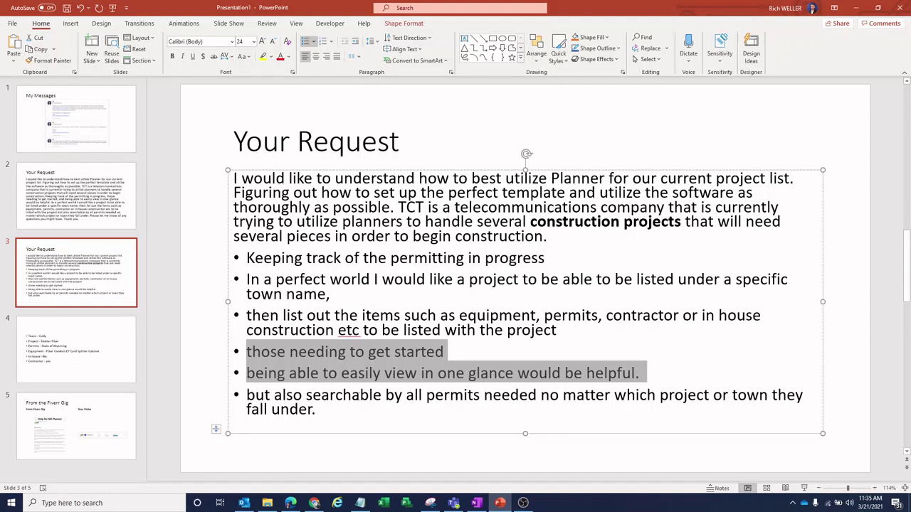
{"action": "left_click", "coordinate": [358, 397]}
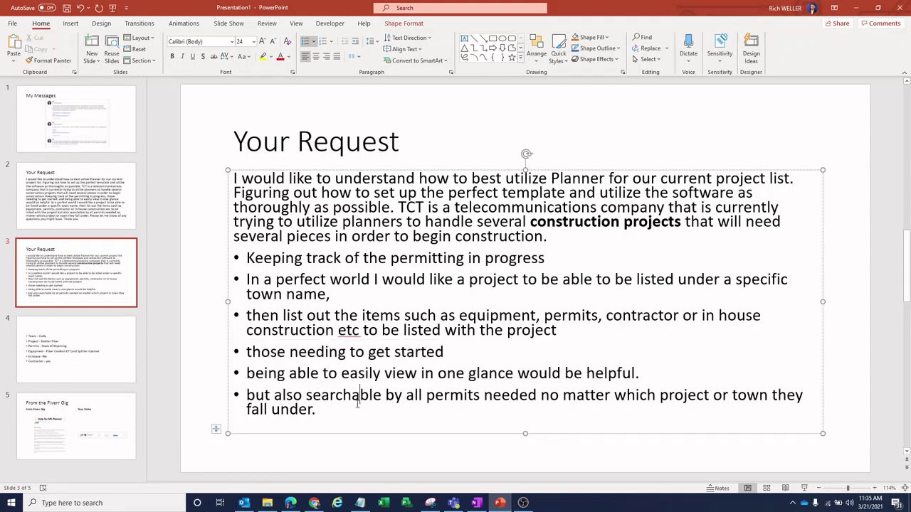
{"action": "left_click", "coordinate": [317, 412]}
{"action": "left_click", "coordinate": [463, 396]}
Return to the Planner board, filter its tasks to those due this week, and remove that filter.
{"action": "left_click", "coordinate": [290, 503]}
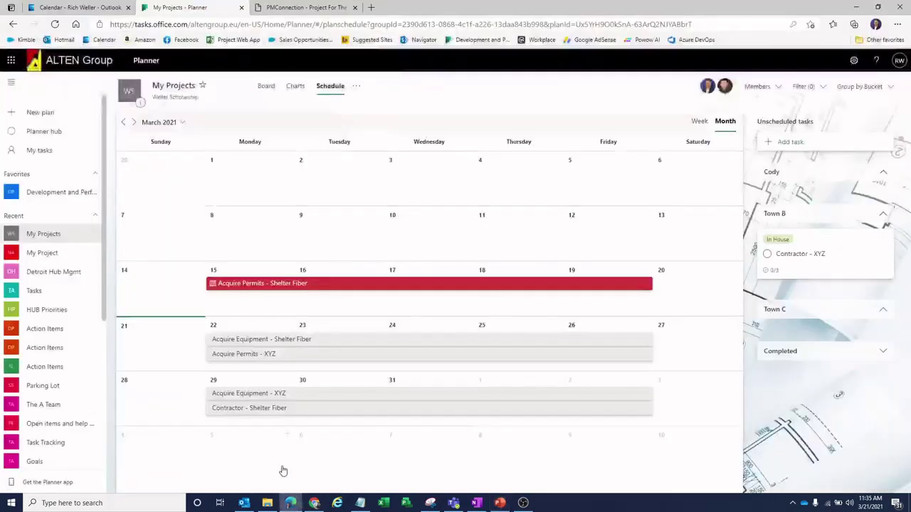
{"action": "left_click", "coordinate": [265, 88]}
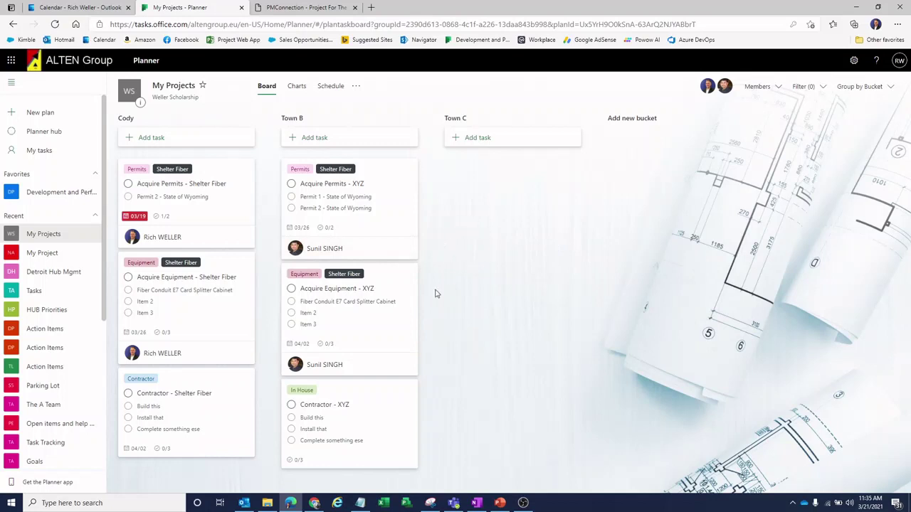
{"action": "left_click", "coordinate": [822, 88]}
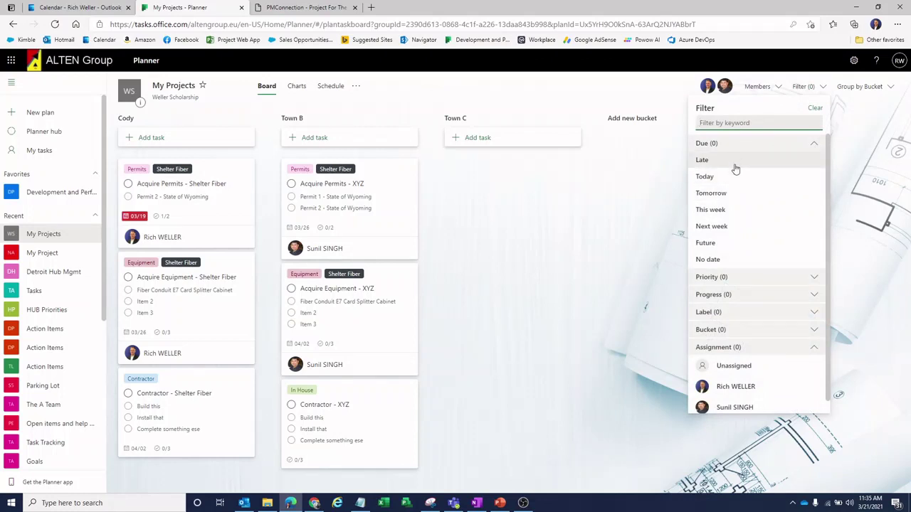
{"action": "left_click", "coordinate": [732, 210]}
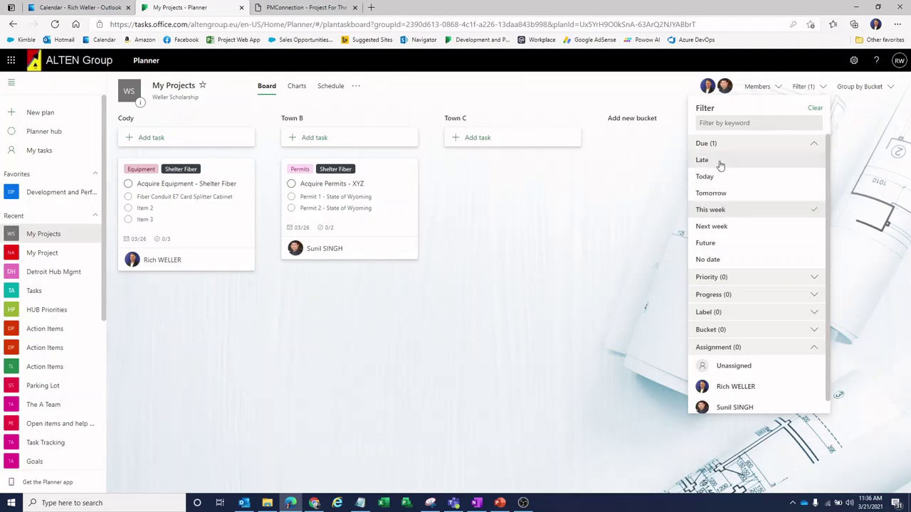
{"action": "left_click", "coordinate": [714, 211]}
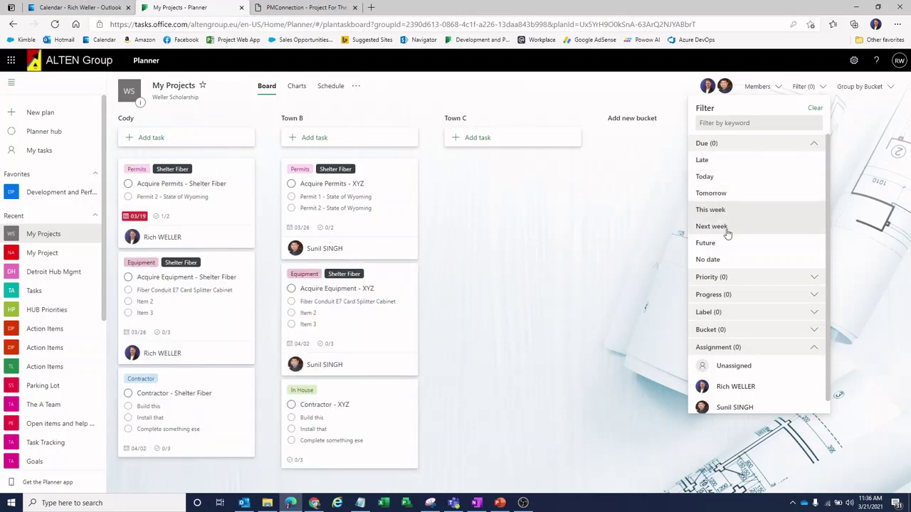
Filter the board by the Permits label to view permit tasks across all towns, and remove that filter.
{"action": "left_click", "coordinate": [718, 314]}
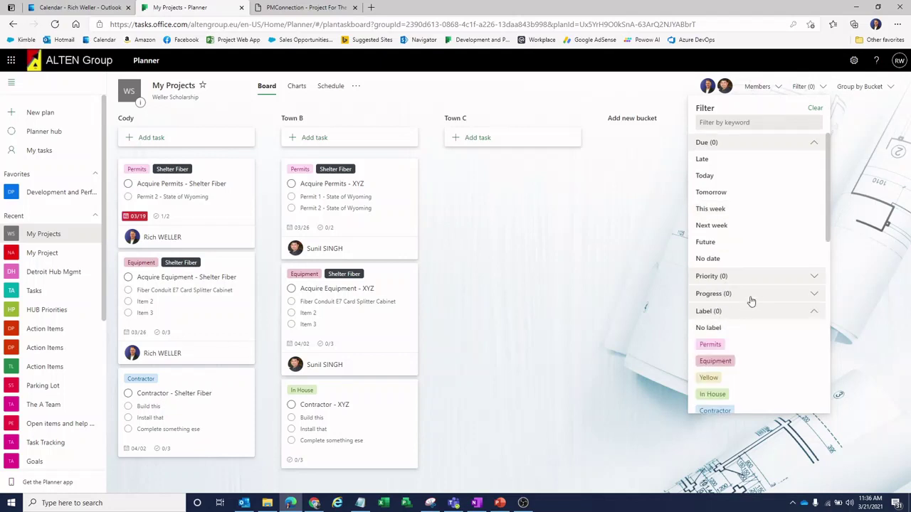
{"action": "scroll", "coordinate": [750, 299], "scroll_direction": "down", "scroll_amount": 3}
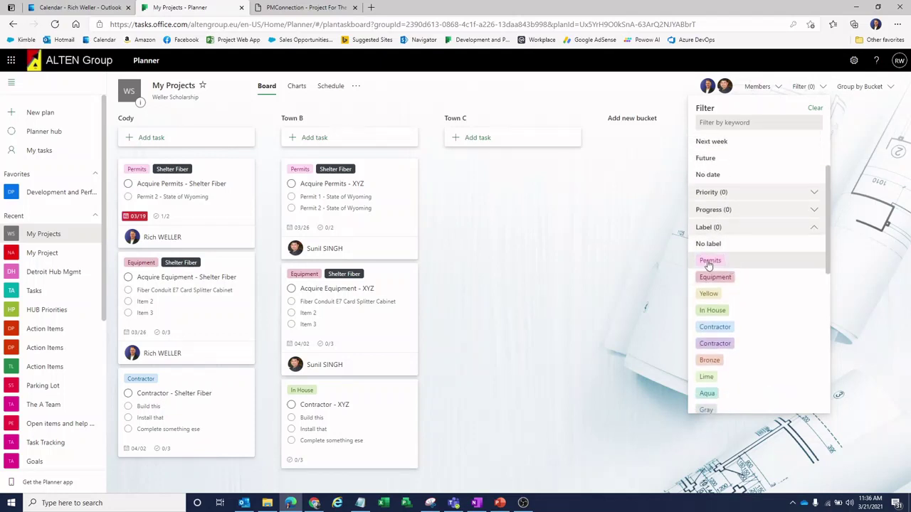
{"action": "left_click", "coordinate": [710, 261]}
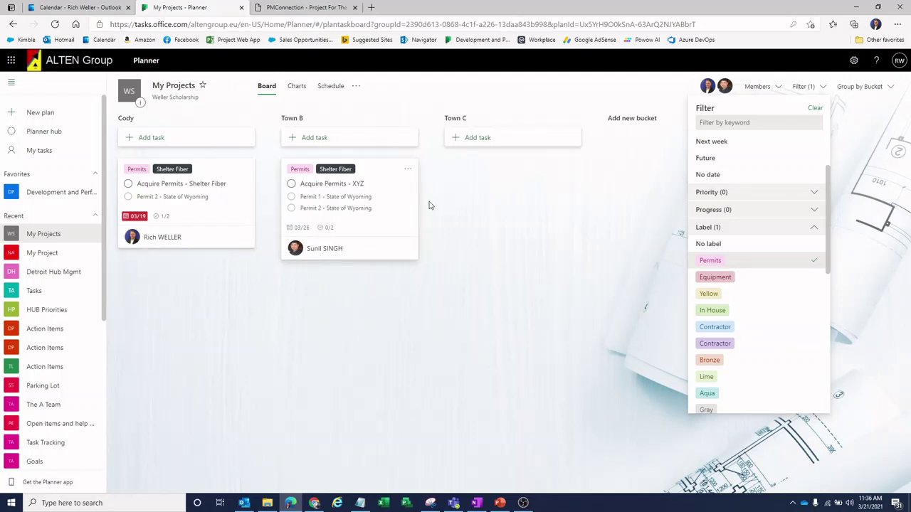
{"action": "left_click", "coordinate": [814, 263]}
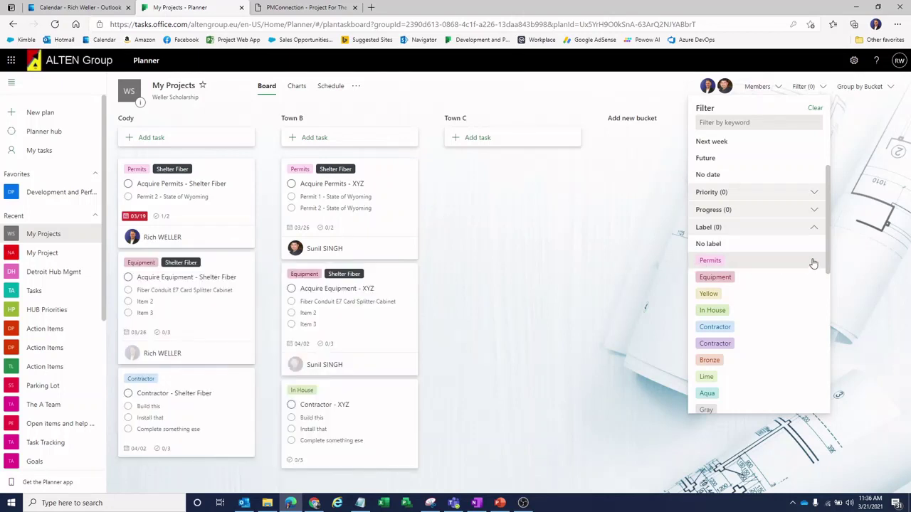
Filter the board by the Equipment label, and clear the filter to show all tasks.
{"action": "left_click", "coordinate": [777, 280]}
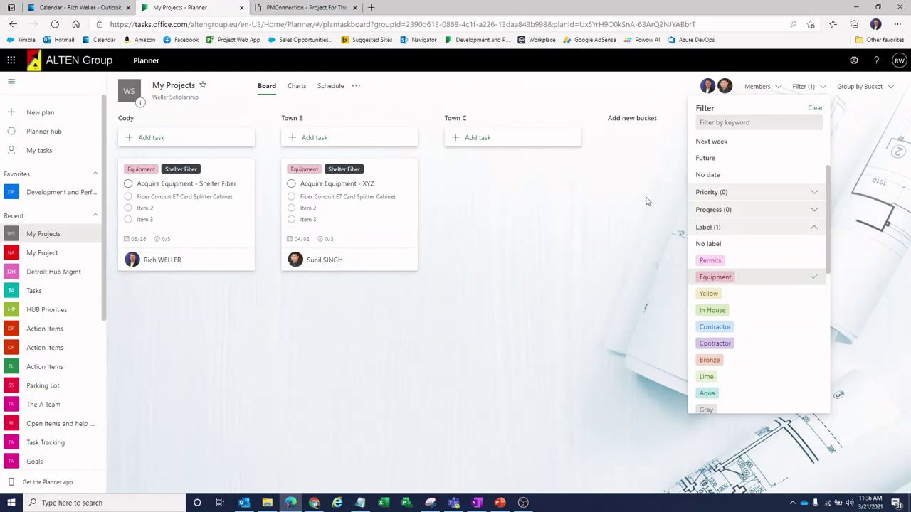
{"action": "left_click", "coordinate": [815, 110]}
{"action": "left_click", "coordinate": [602, 247]}
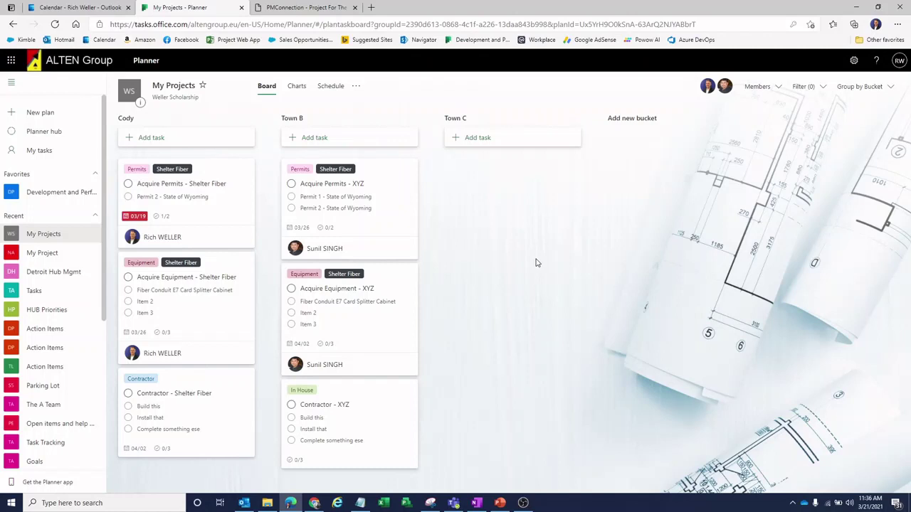
Filter the board by assignment to one member, both members, and only the second member, and clear the filter.
{"action": "left_click", "coordinate": [815, 91]}
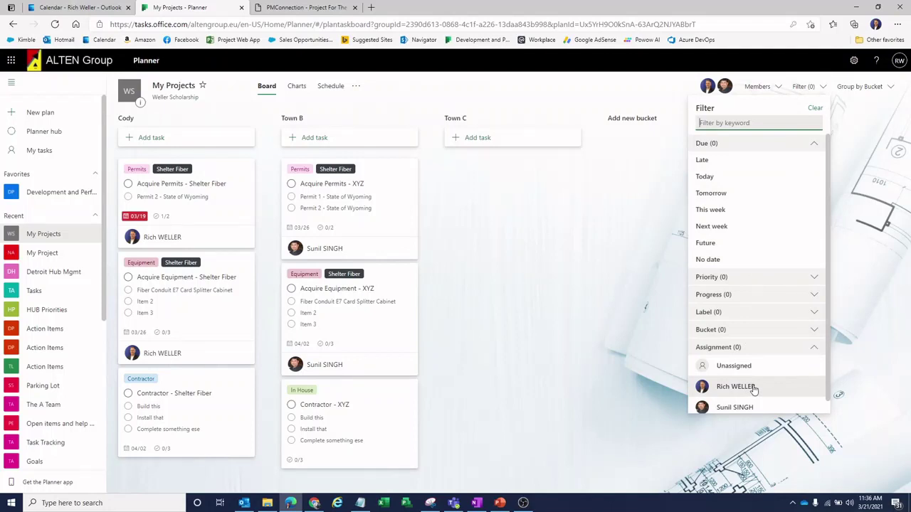
{"action": "left_click", "coordinate": [754, 390]}
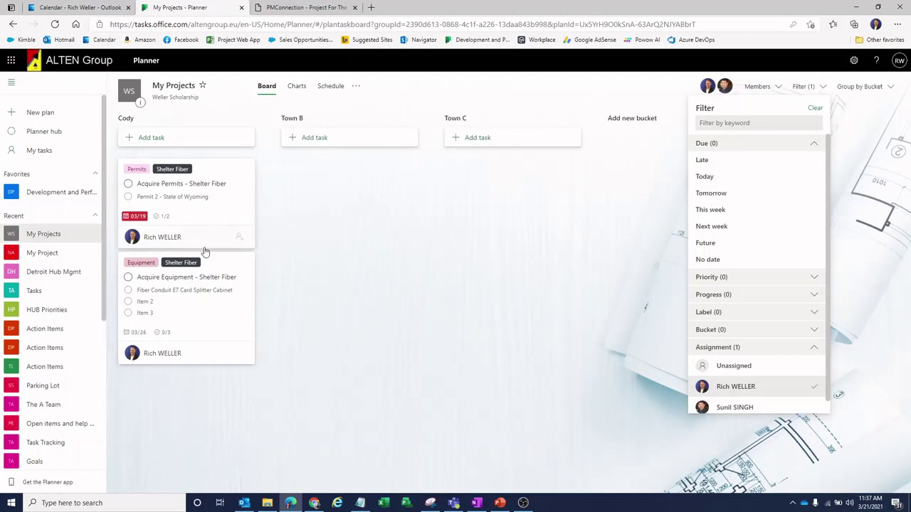
{"action": "left_click", "coordinate": [733, 408]}
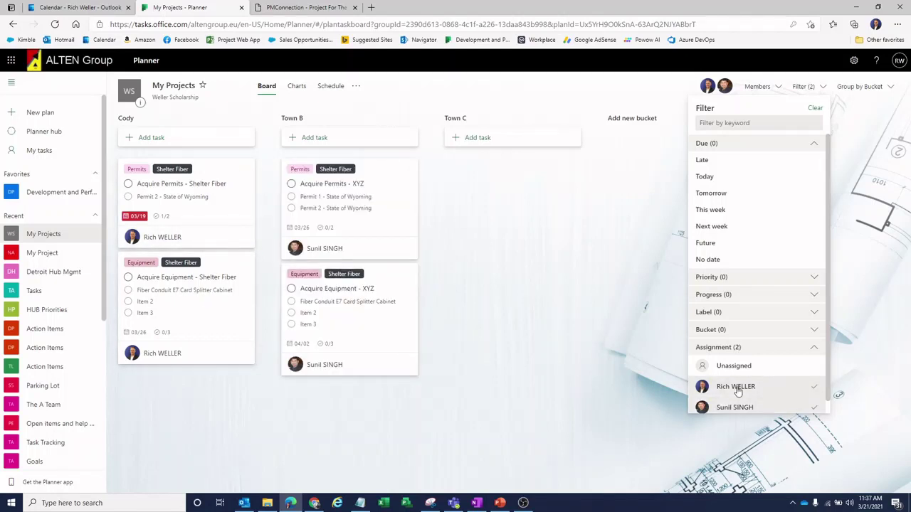
{"action": "left_click", "coordinate": [721, 388]}
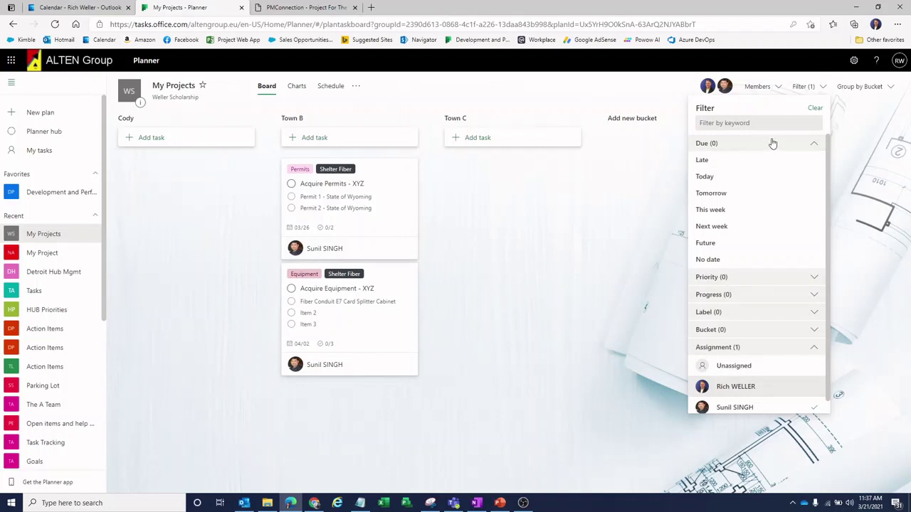
{"action": "left_click", "coordinate": [815, 109]}
{"action": "left_click", "coordinate": [559, 225]}
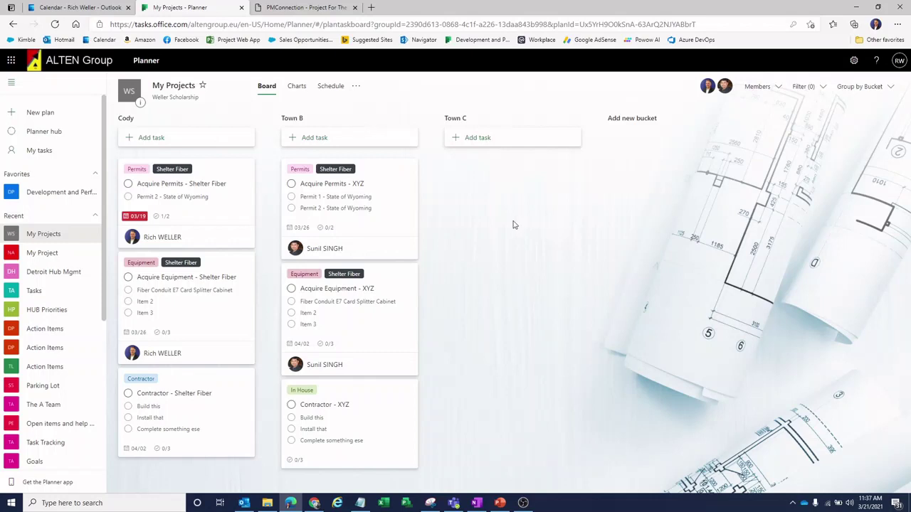
Set the progress of the Acquire Equipment - Shelter Fiber task in the Cody bucket to In progress.
{"action": "left_click", "coordinate": [205, 304]}
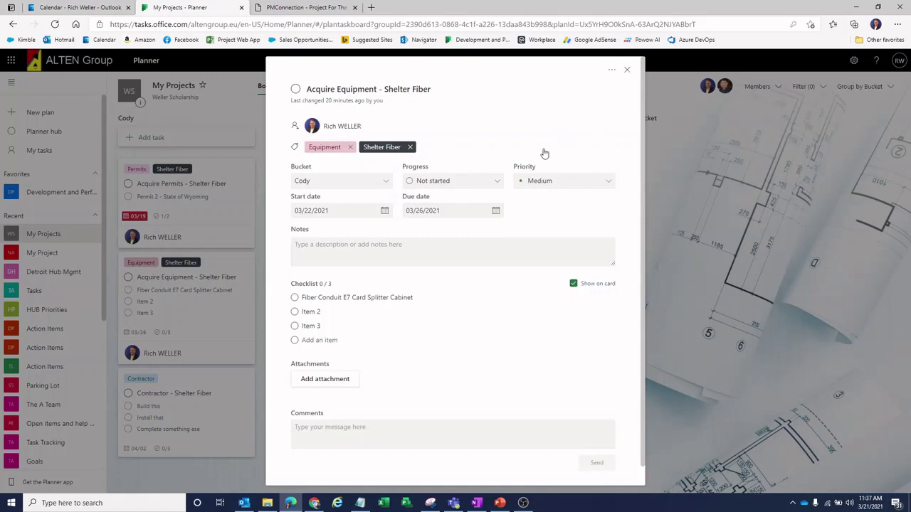
{"action": "left_click", "coordinate": [497, 182]}
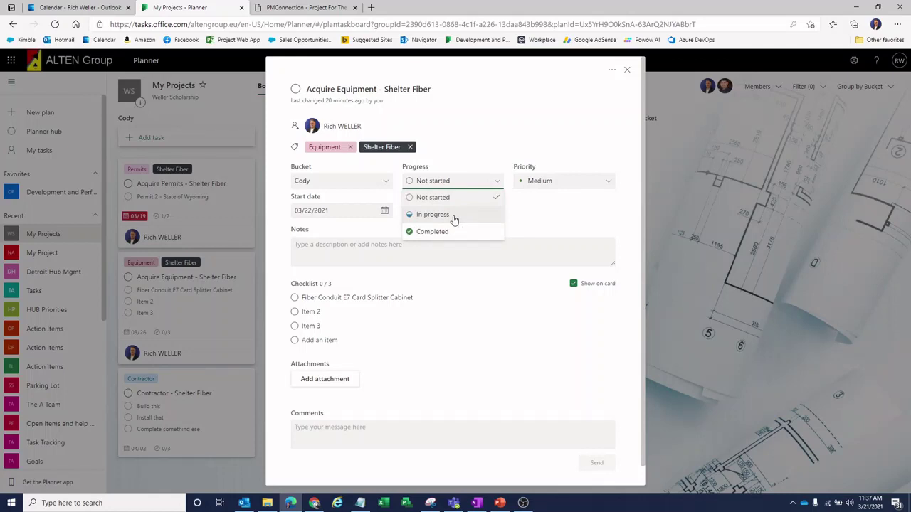
{"action": "left_click", "coordinate": [453, 215]}
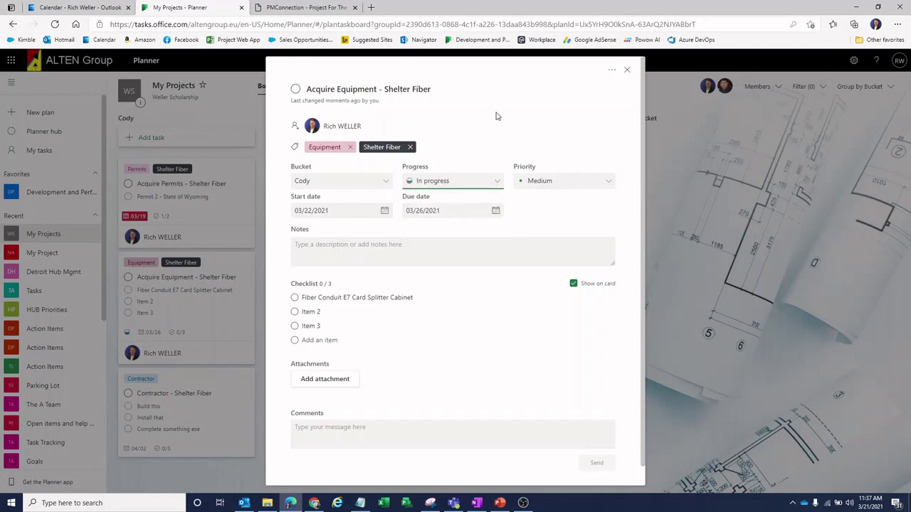
{"action": "left_click", "coordinate": [627, 70]}
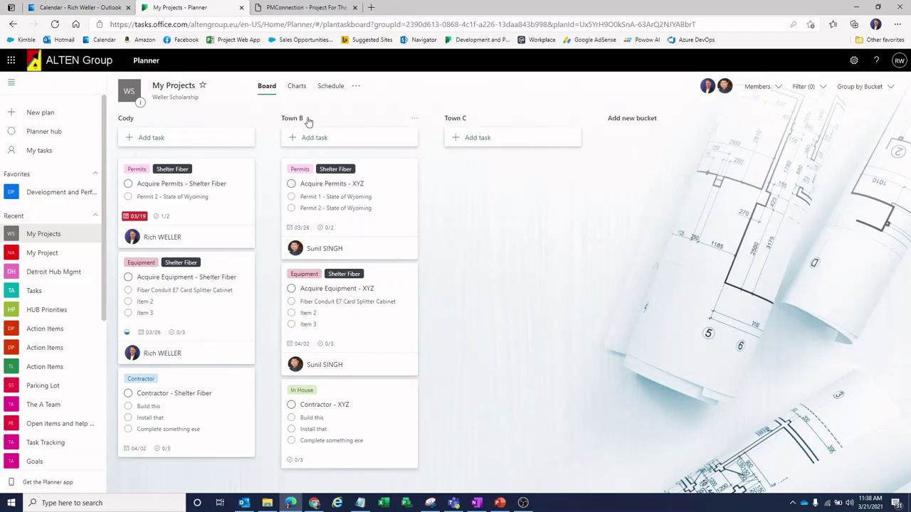
Group the board's tasks by Progress and by Labels to compare the views, and restore grouping by Bucket.
{"action": "left_click", "coordinate": [876, 88]}
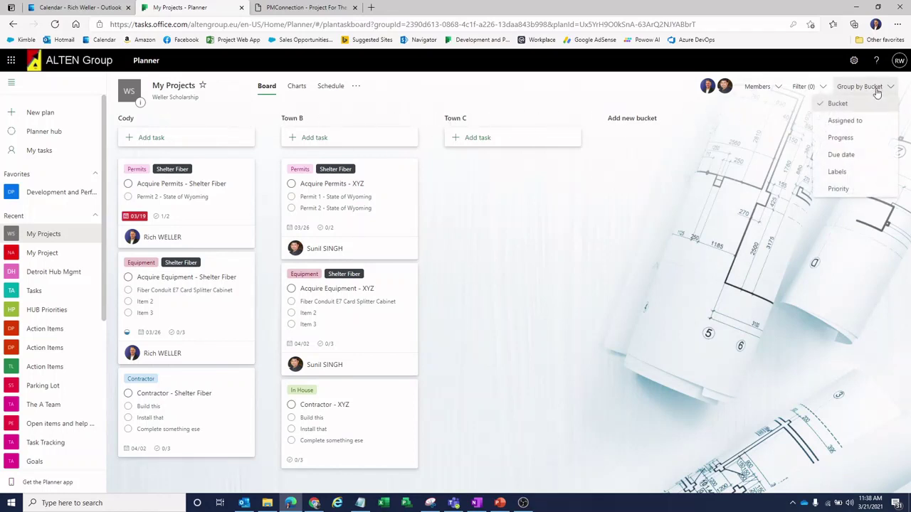
{"action": "left_click", "coordinate": [842, 138]}
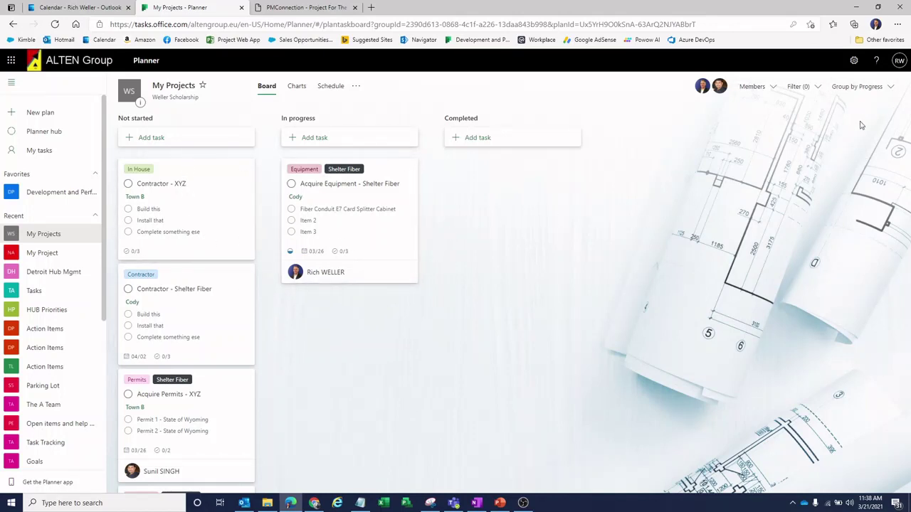
{"action": "left_click", "coordinate": [883, 94]}
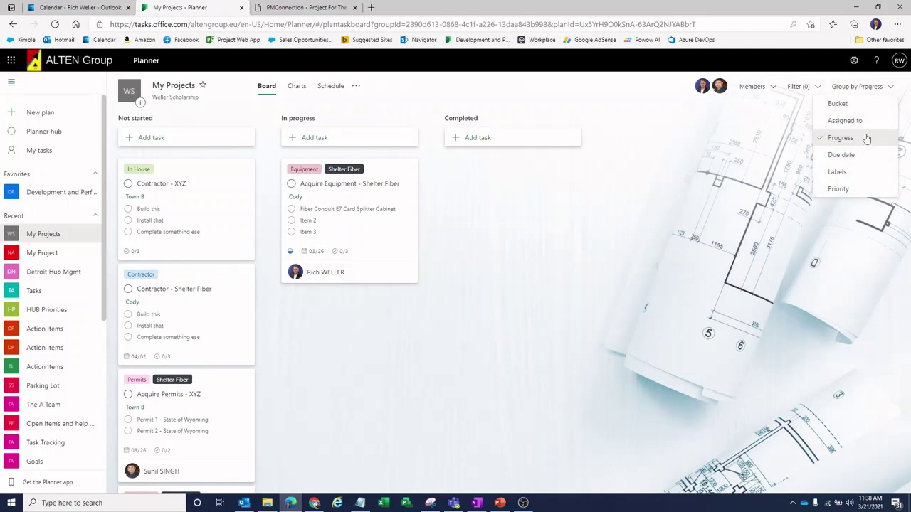
{"action": "left_click", "coordinate": [856, 173]}
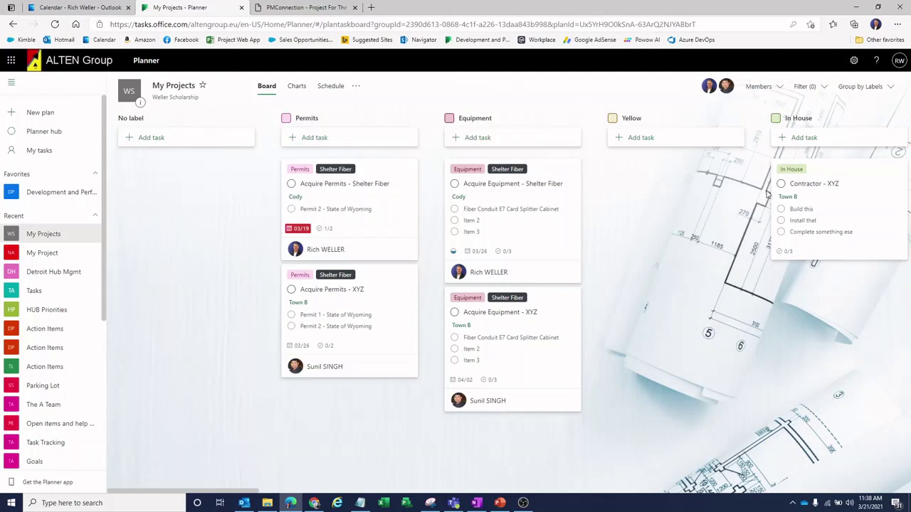
{"action": "left_click", "coordinate": [857, 89]}
{"action": "left_click", "coordinate": [834, 105]}
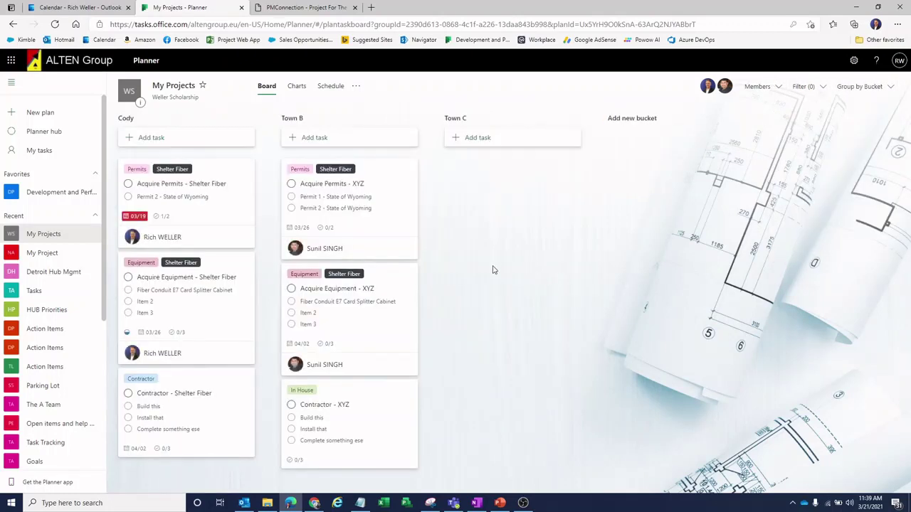
Examine the plan's charts for task status per town bucket and per member, and return to the board view.
{"action": "left_click", "coordinate": [296, 88]}
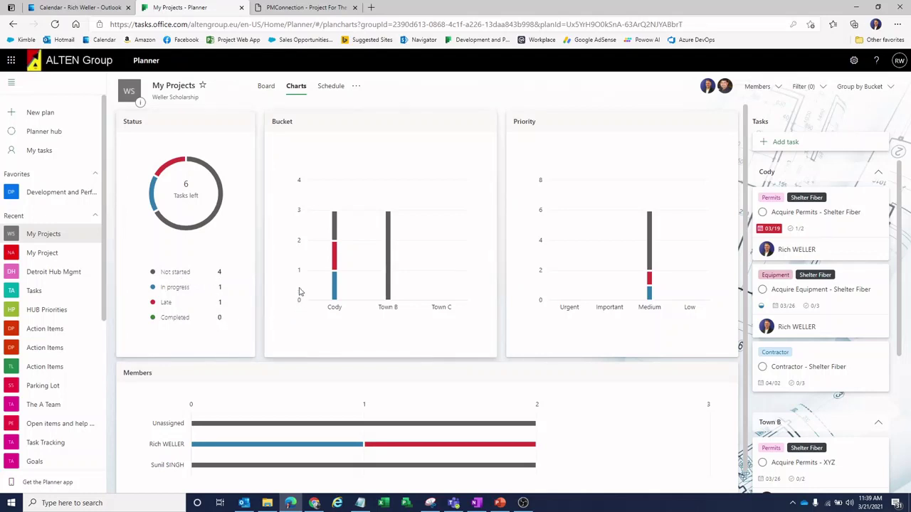
{"action": "scroll", "coordinate": [318, 258], "scroll_direction": "down", "scroll_amount": 1}
{"action": "mouse_move", "coordinate": [334, 274]}
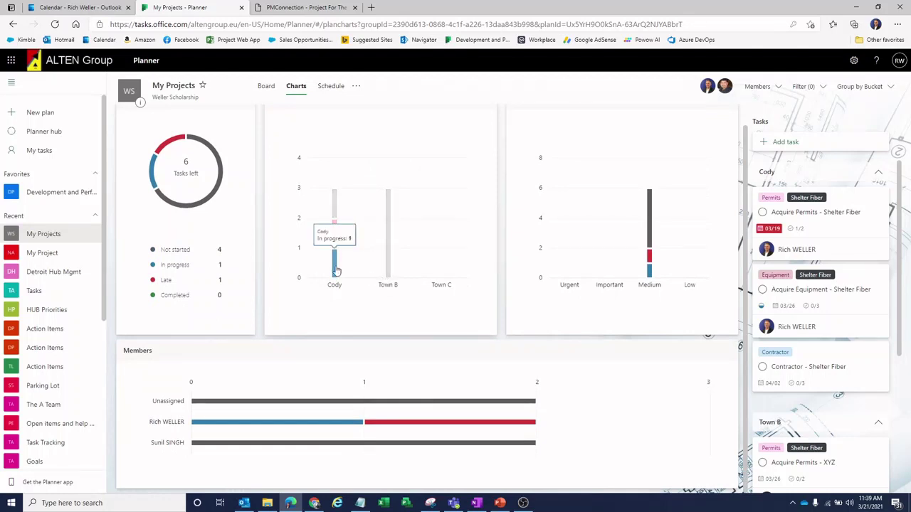
{"action": "mouse_move", "coordinate": [338, 211]}
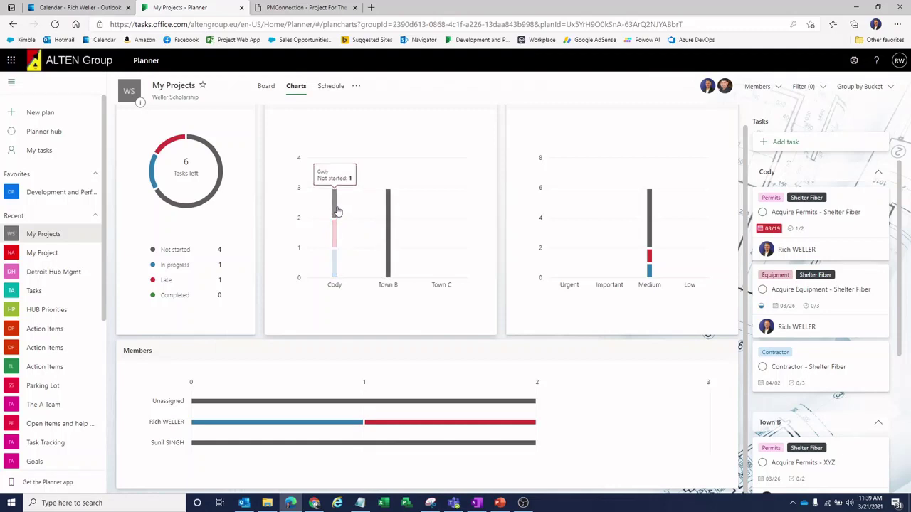
{"action": "mouse_move", "coordinate": [390, 217]}
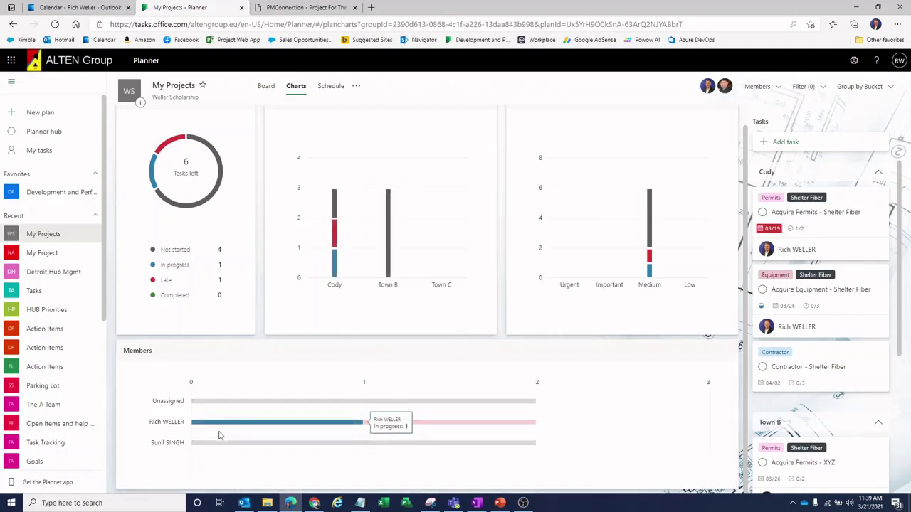
{"action": "mouse_move", "coordinate": [326, 429]}
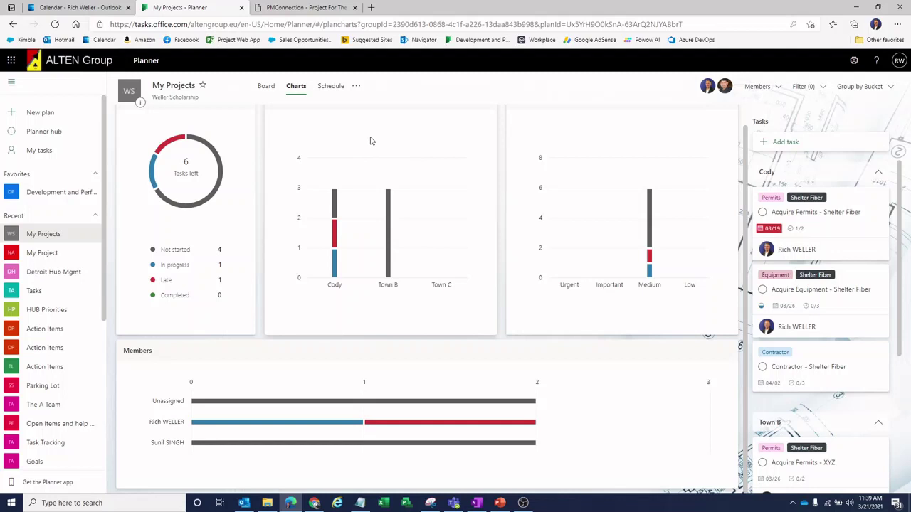
{"action": "mouse_move", "coordinate": [463, 400]}
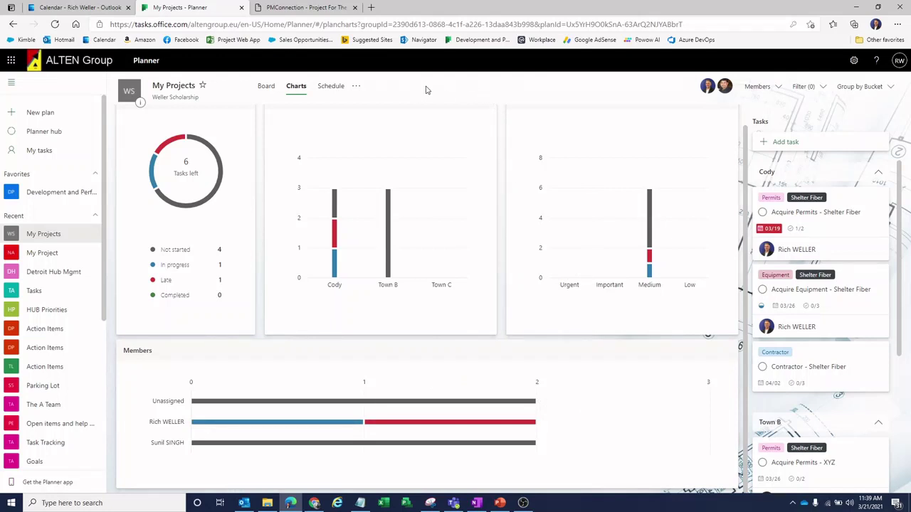
{"action": "left_click", "coordinate": [267, 87]}
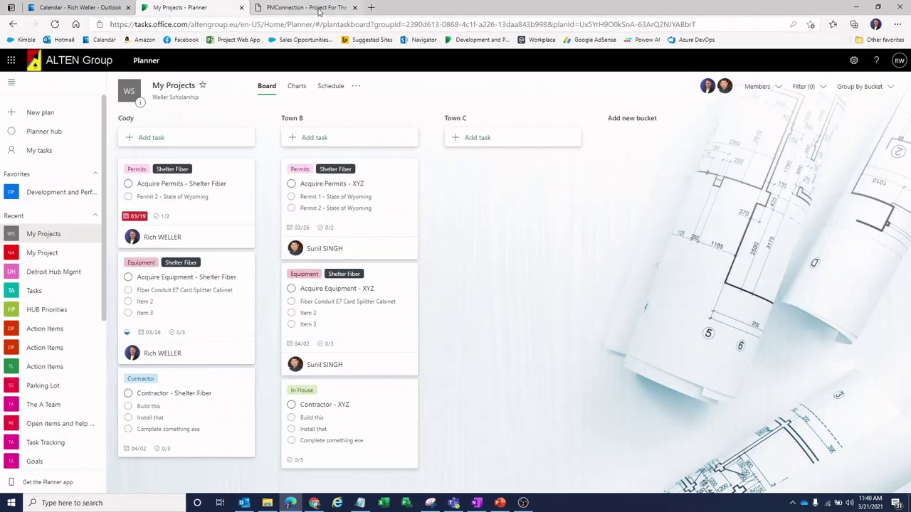
Review the enlarged diagram and feature table in the PMConnection article comparing Planner, Project For The Web, Microsoft Project and Project Online.
{"action": "left_click", "coordinate": [318, 8]}
{"action": "scroll", "coordinate": [210, 224], "scroll_direction": "down", "scroll_amount": 3}
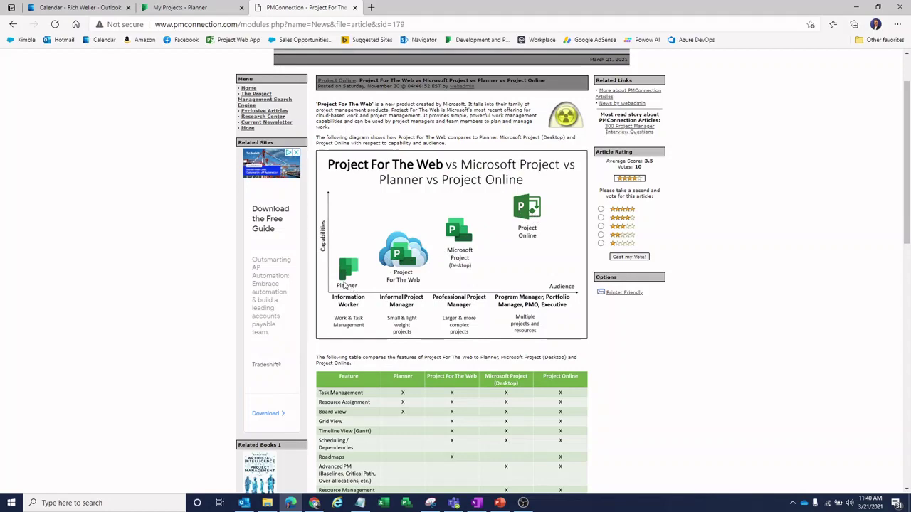
{"action": "key", "text": "ctrl+plus"}
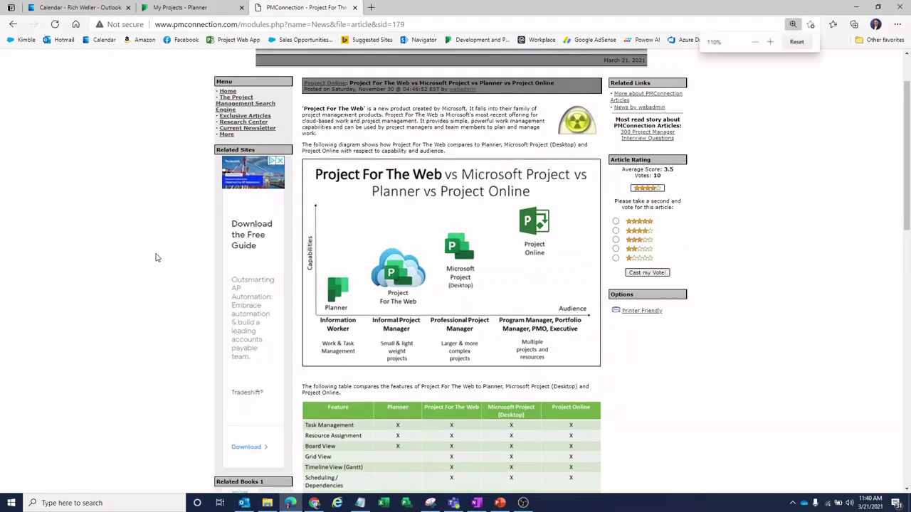
{"action": "key", "text": "ctrl+plus"}
{"action": "key", "text": "ctrl+plus"}
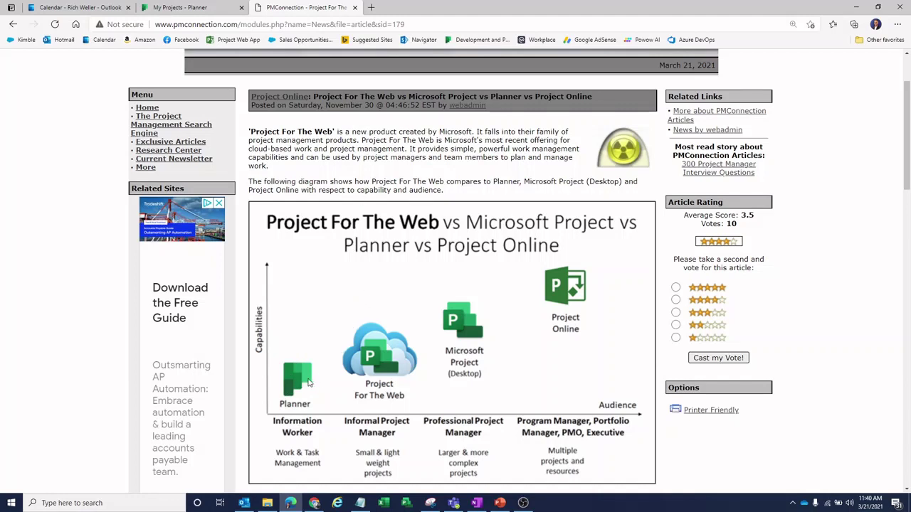
{"action": "scroll", "coordinate": [327, 357], "scroll_direction": "down", "scroll_amount": 1}
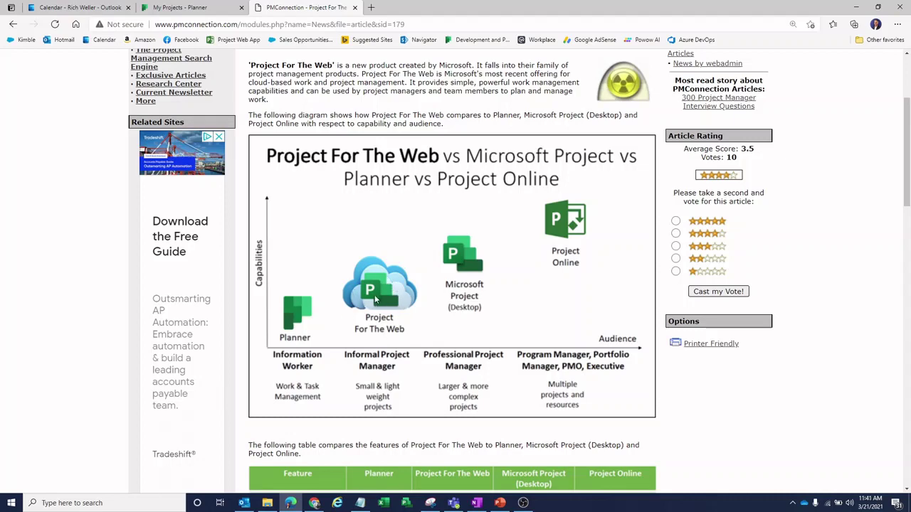
{"action": "scroll", "coordinate": [382, 291], "scroll_direction": "down", "scroll_amount": 1}
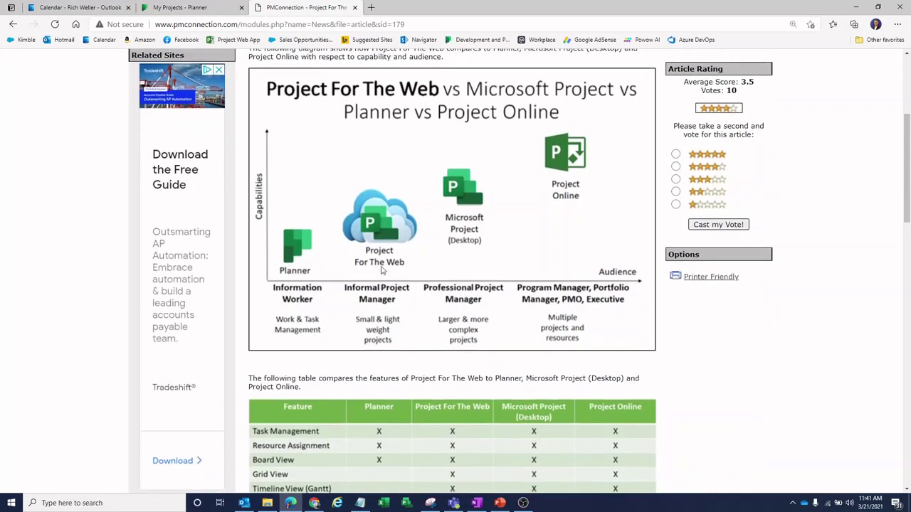
{"action": "scroll", "coordinate": [388, 220], "scroll_direction": "down", "scroll_amount": 1}
{"action": "scroll", "coordinate": [388, 221], "scroll_direction": "down", "scroll_amount": 2}
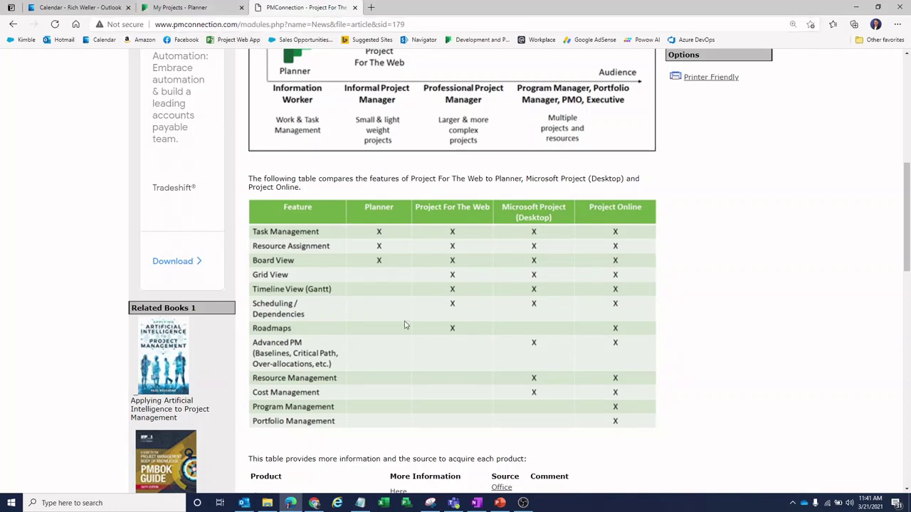
Return to the Planner board, review the Town B Acquire Equipment - XYZ task's details, and close them.
{"action": "left_click", "coordinate": [198, 9]}
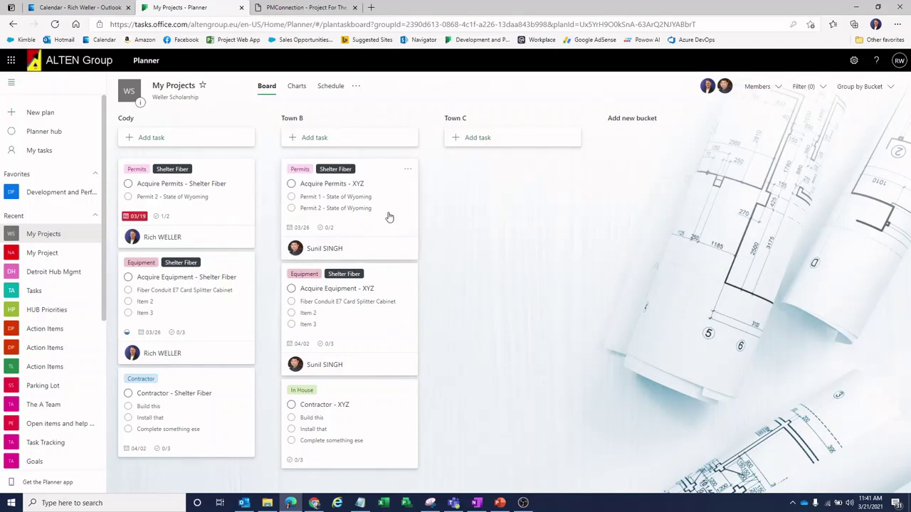
{"action": "left_click", "coordinate": [370, 335]}
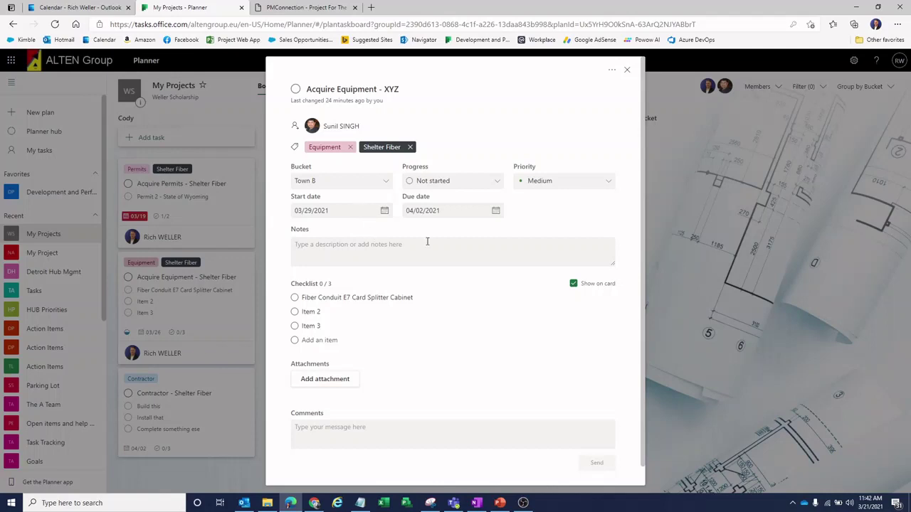
{"action": "left_click", "coordinate": [627, 70]}
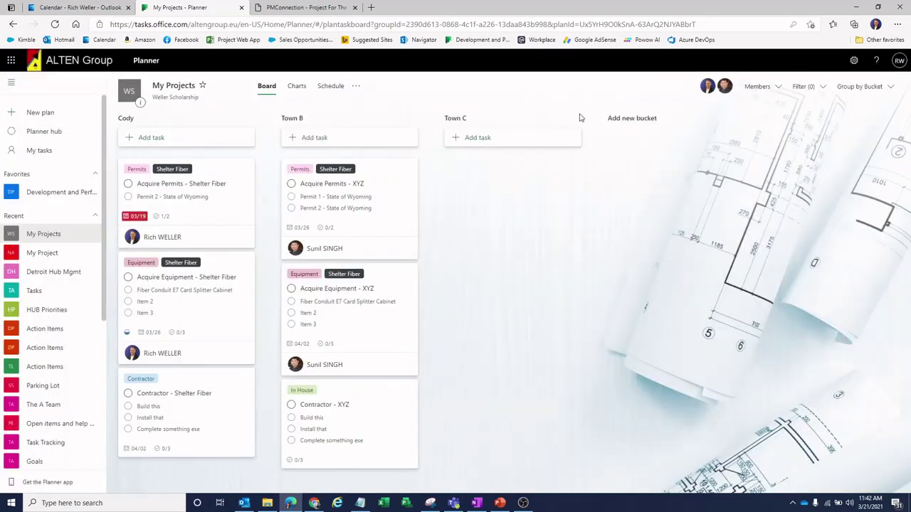